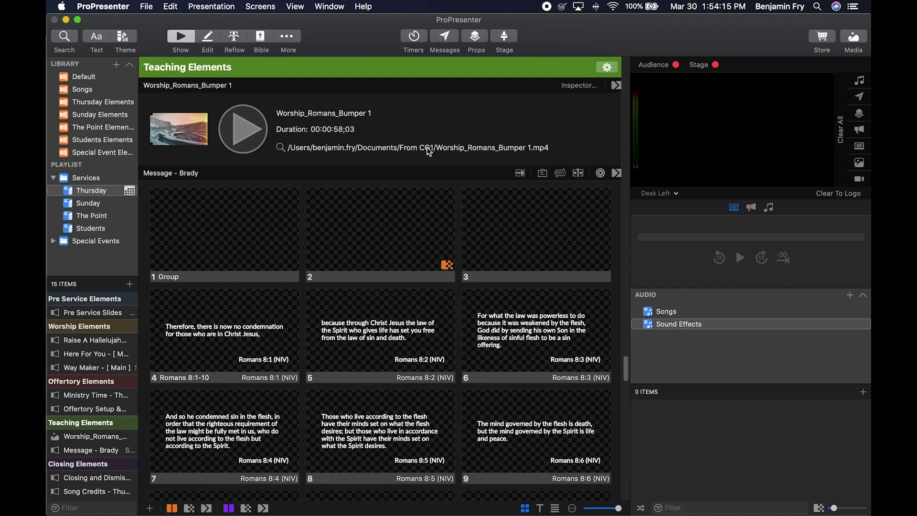
Step: Show the Timers, keep the 10-minute timer's type as Countdown, and start it
{"action": "left_click", "coordinate": [423, 39]}
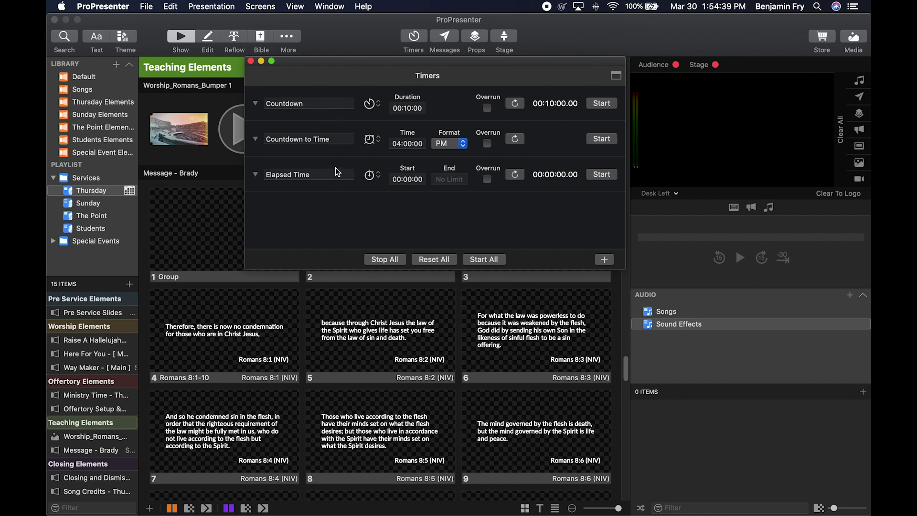
{"action": "left_click", "coordinate": [374, 106]}
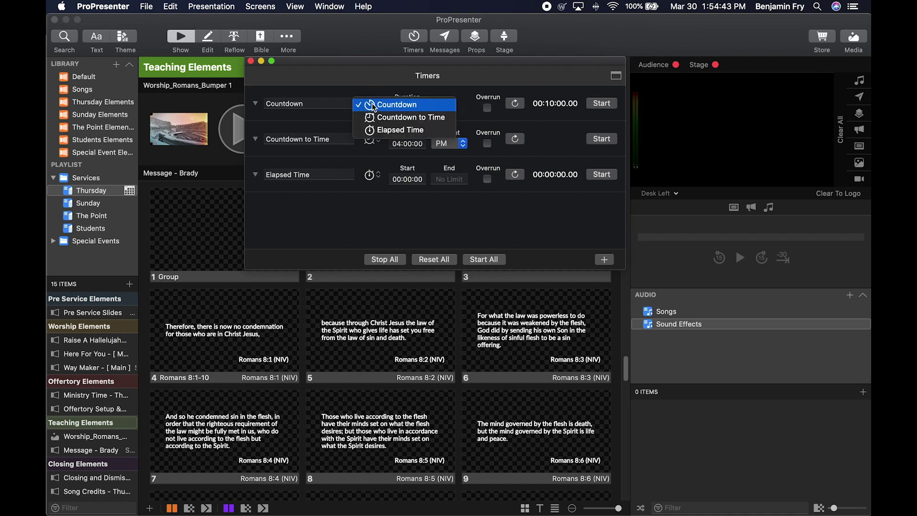
{"action": "left_click", "coordinate": [370, 88]}
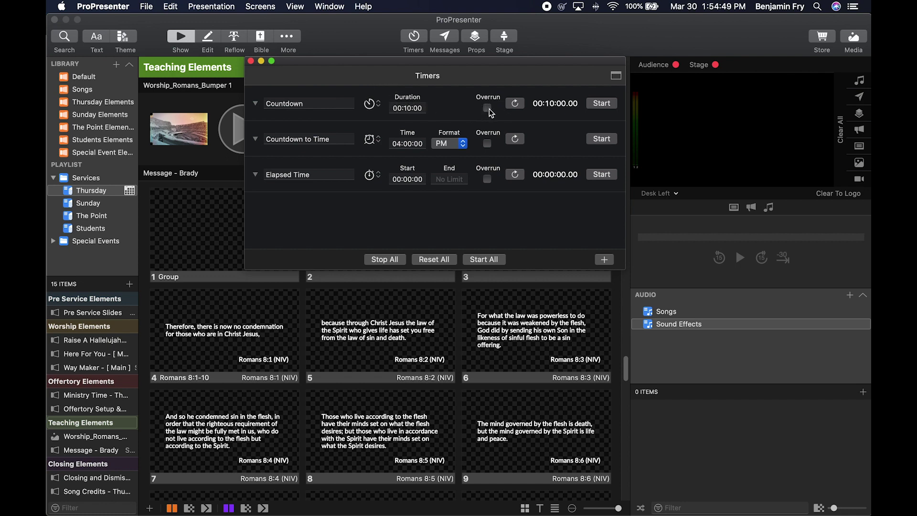
{"action": "left_click", "coordinate": [603, 105]}
Step: Reset the Countdown to 10 minutes and keep the Countdown to Time format at PM
{"action": "left_click", "coordinate": [516, 105]}
{"action": "left_click", "coordinate": [461, 146]}
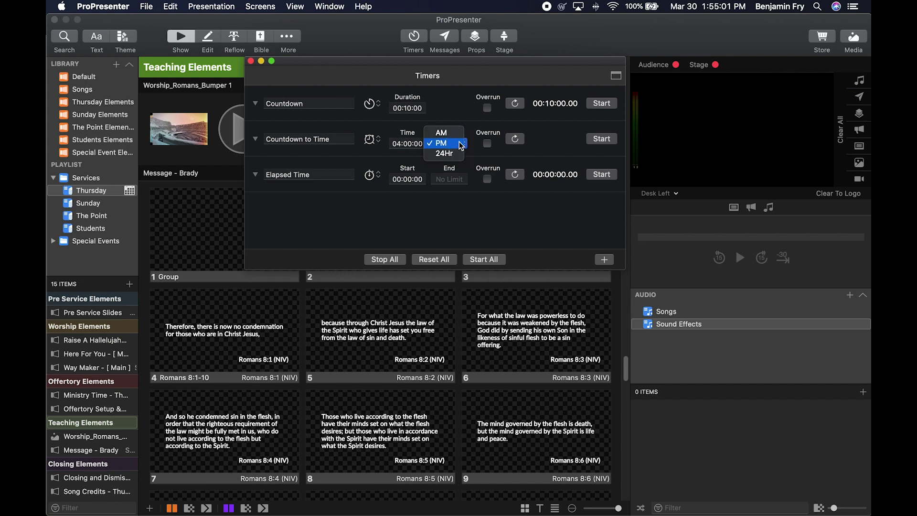
{"action": "left_click", "coordinate": [474, 125]}
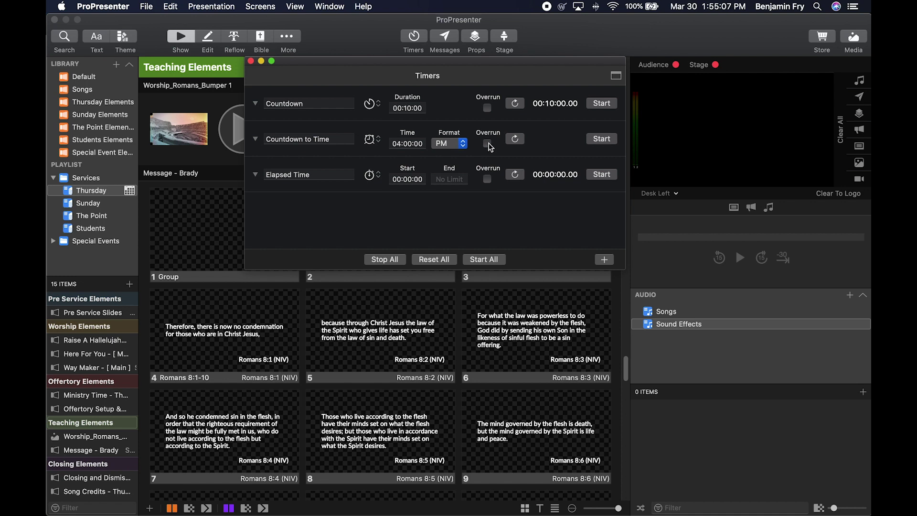
Step: Start and reset the 4:00 PM Countdown to Time timer, then start Elapsed Time
{"action": "left_click", "coordinate": [603, 139]}
{"action": "left_click", "coordinate": [515, 140]}
{"action": "left_click", "coordinate": [605, 175]}
Step: Stop and zero Elapsed Time, add then delete a test 'Timer', and close the Timers window
{"action": "left_click", "coordinate": [606, 176]}
{"action": "left_click", "coordinate": [513, 175]}
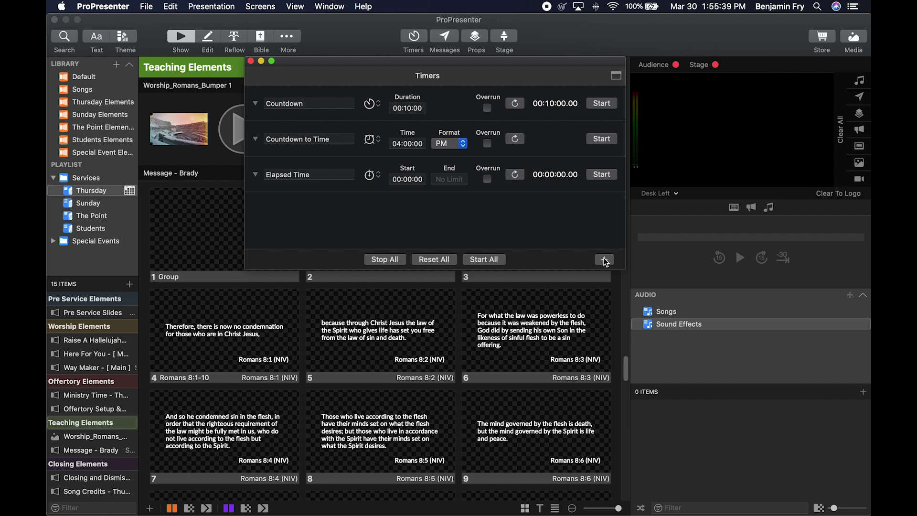
{"action": "left_click", "coordinate": [604, 260]}
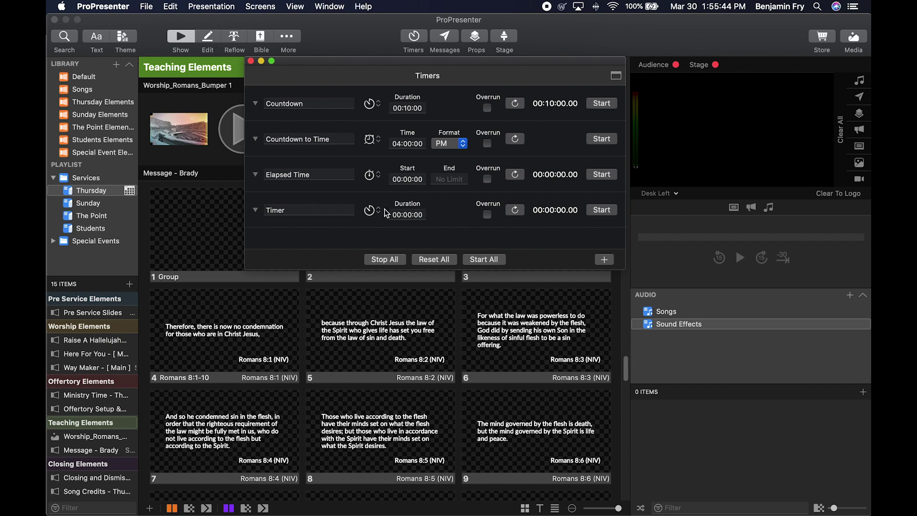
{"action": "right_click", "coordinate": [326, 200]}
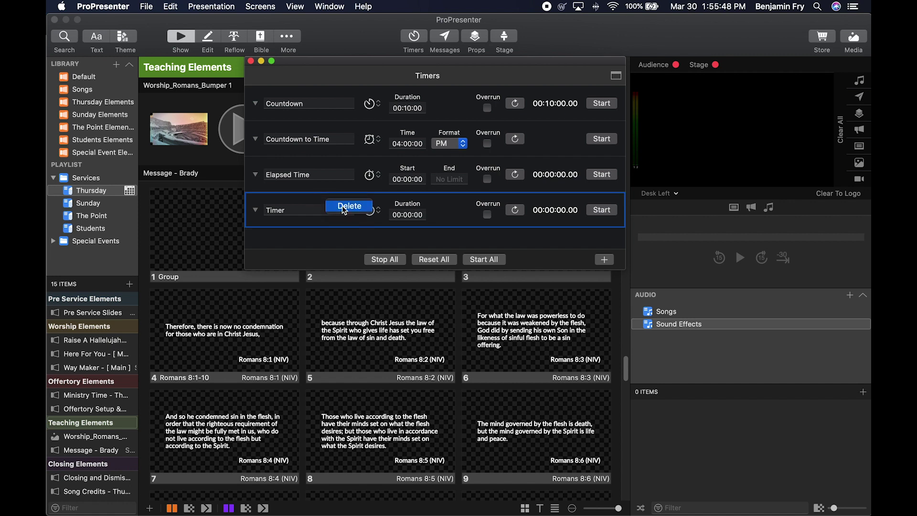
{"action": "left_click", "coordinate": [347, 207]}
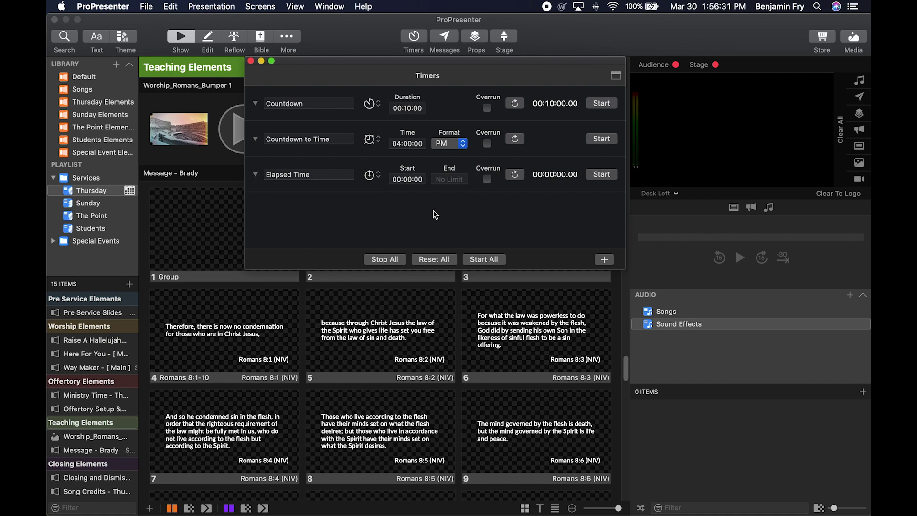
{"action": "left_click", "coordinate": [251, 61]}
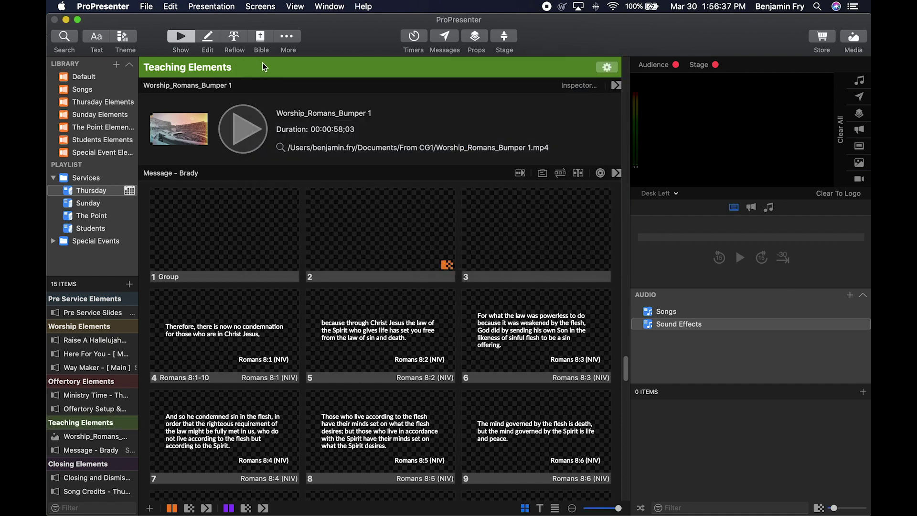
Step: Link the Teaching Elements header to the Countdown timer with the Start action
{"action": "left_click", "coordinate": [611, 67]}
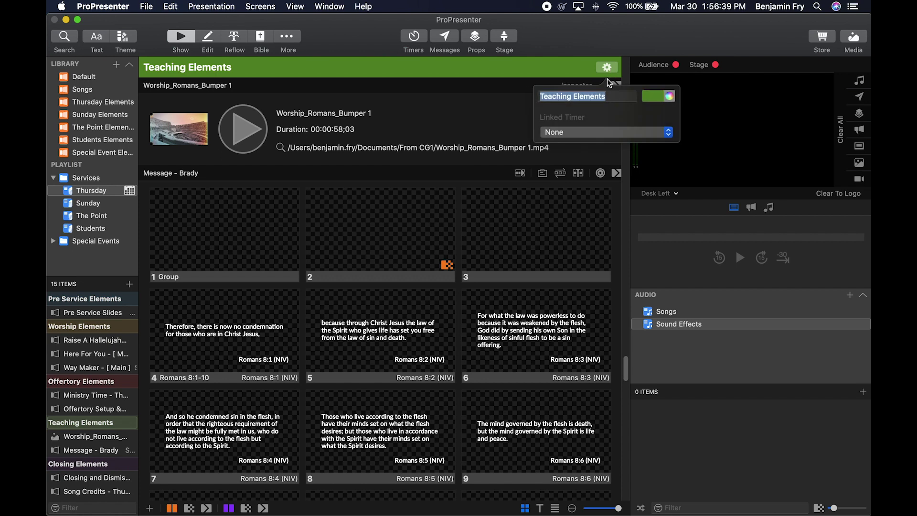
{"action": "left_click", "coordinate": [590, 132]}
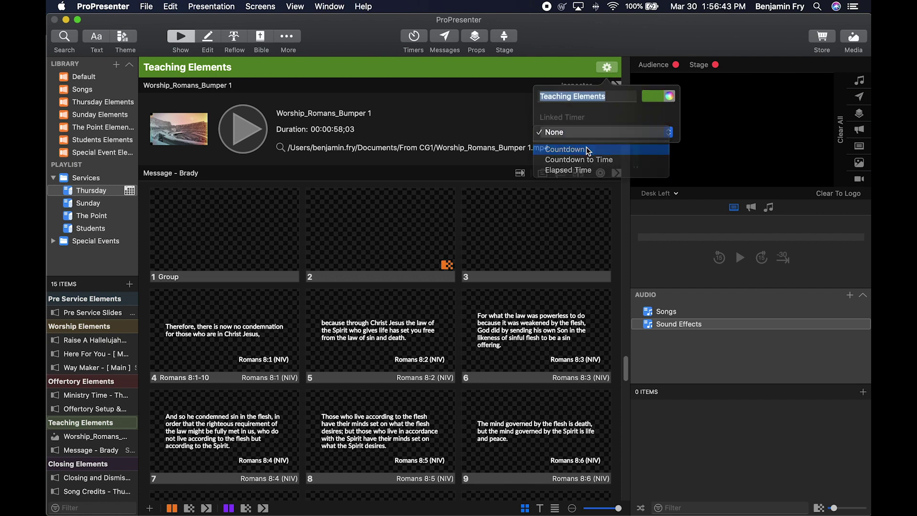
{"action": "left_click", "coordinate": [587, 149]}
{"action": "left_click", "coordinate": [584, 148]}
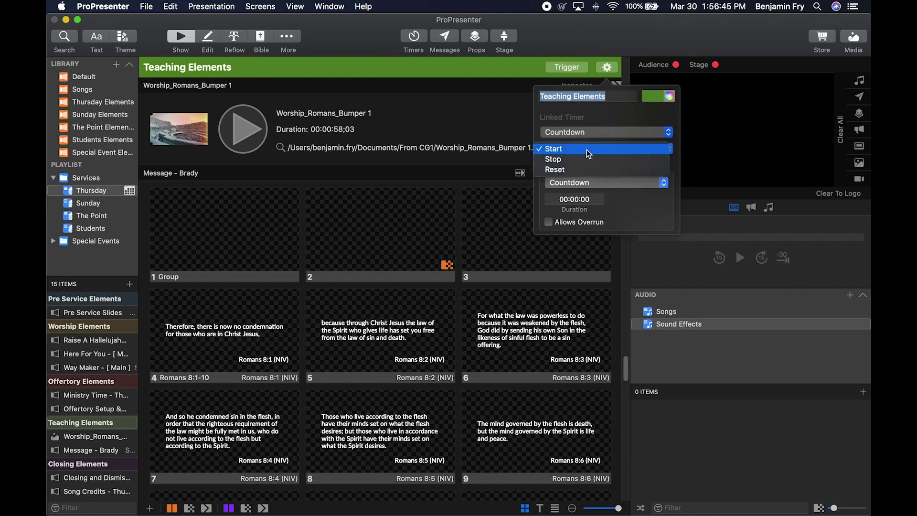
{"action": "left_click", "coordinate": [592, 148]}
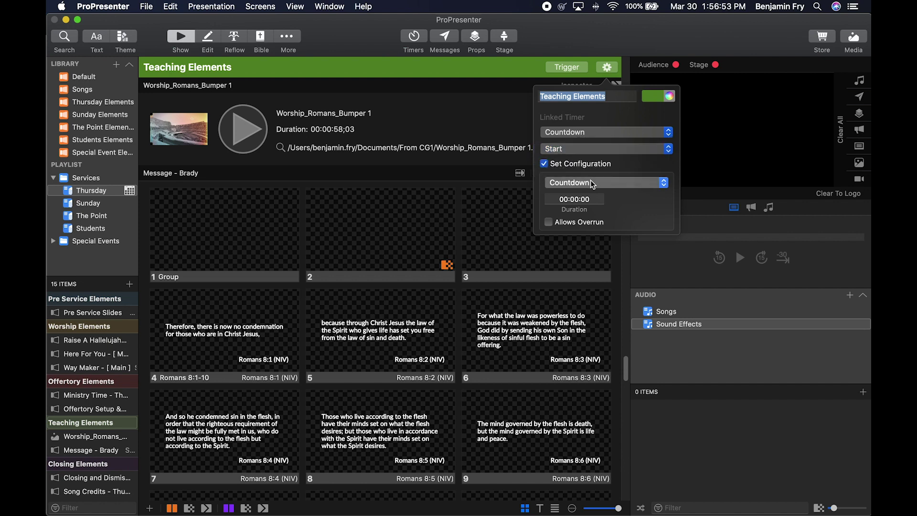
Step: Set the linked duration to 00:10:00 and trigger the header to start the countdown
{"action": "left_click", "coordinate": [572, 199]}
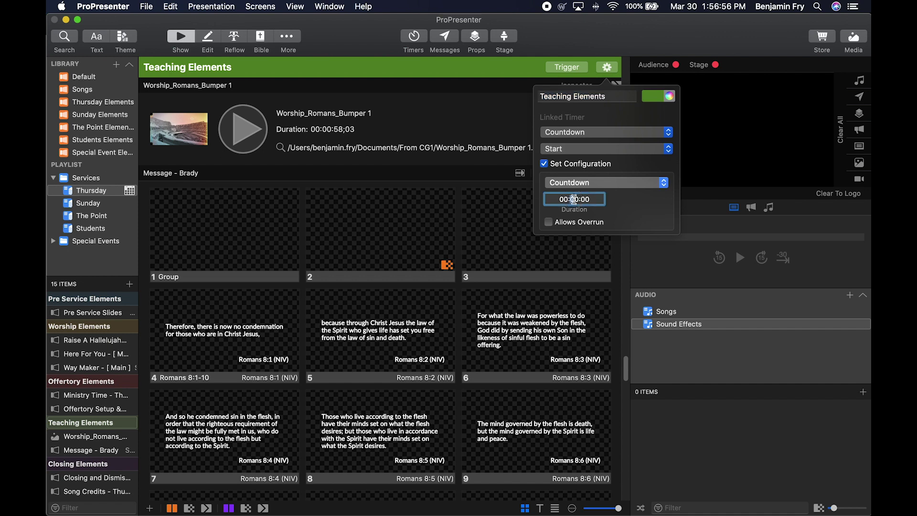
{"action": "type", "text": "1"}
{"action": "key", "text": "Return"}
{"action": "left_click", "coordinate": [611, 67]}
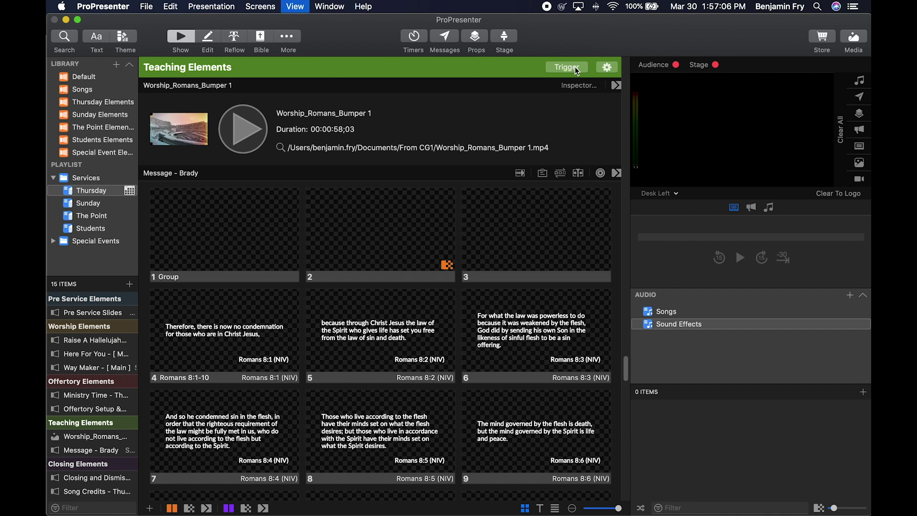
{"action": "left_click", "coordinate": [575, 67]}
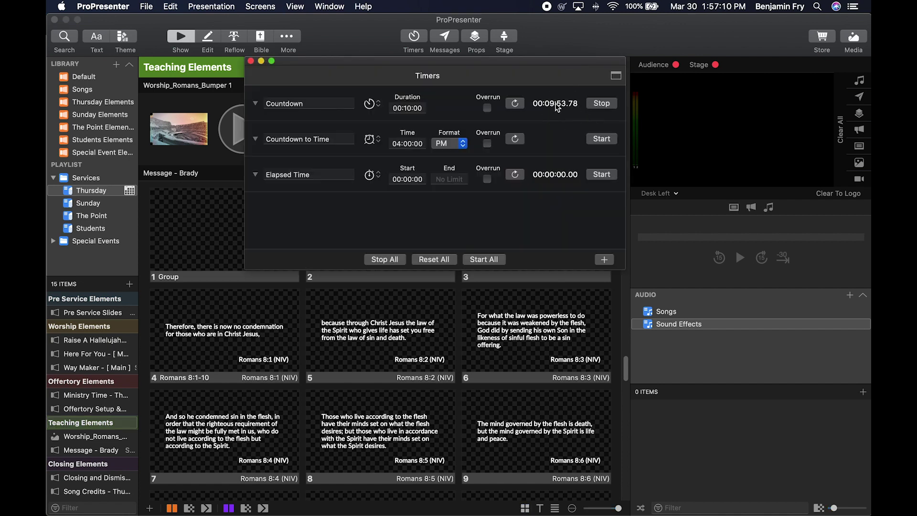
Step: Reset the running Countdown timer back to 00:10:00.00
{"action": "left_click", "coordinate": [515, 103]}
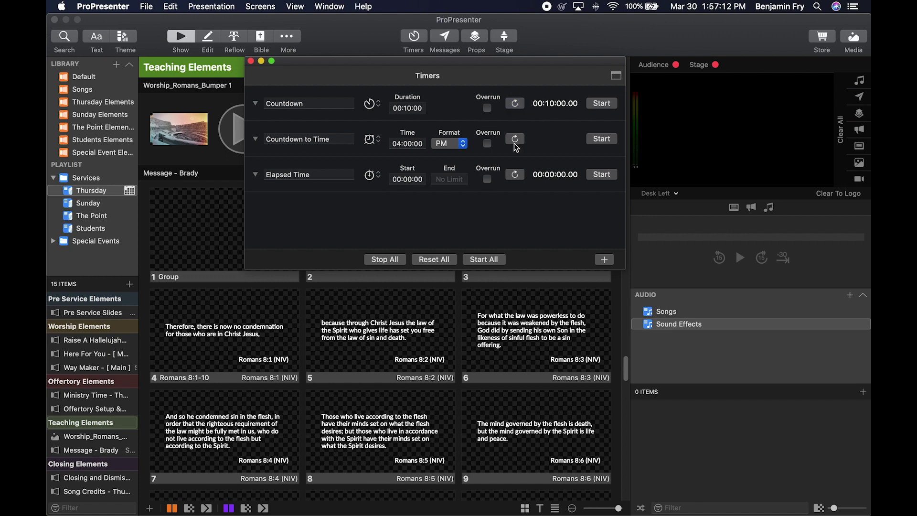
Step: In Messages, drag the Message and Countdown tokens into Message 1's text box
{"action": "left_click", "coordinate": [451, 39]}
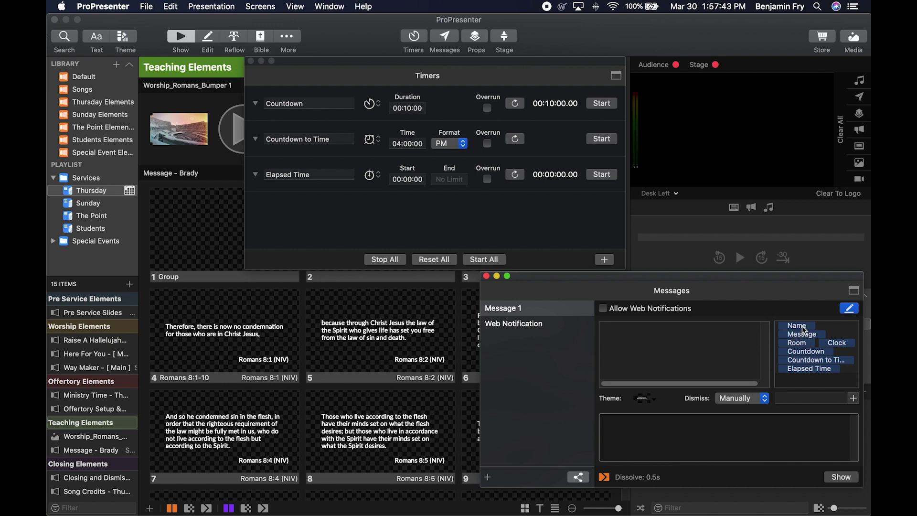
{"action": "left_click_drag", "start_coordinate": [806, 335], "coordinate": [626, 335]}
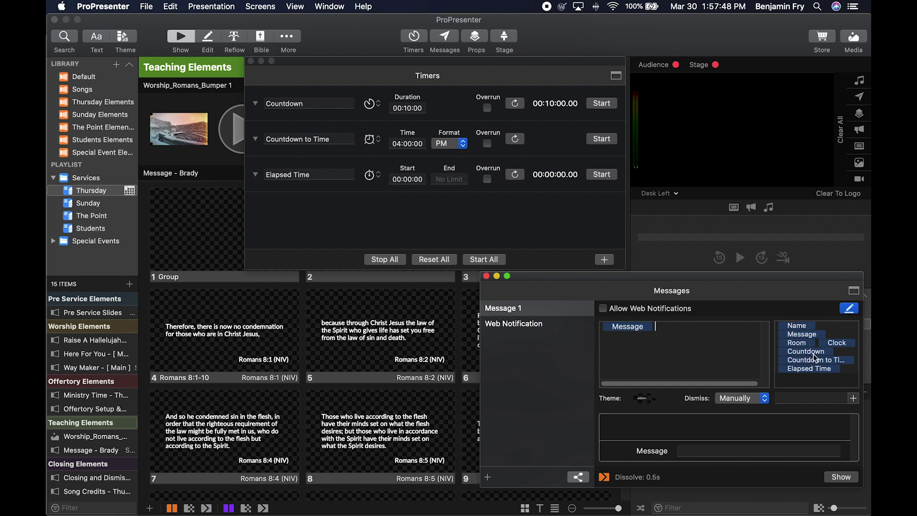
{"action": "left_click_drag", "start_coordinate": [815, 353], "coordinate": [711, 329]}
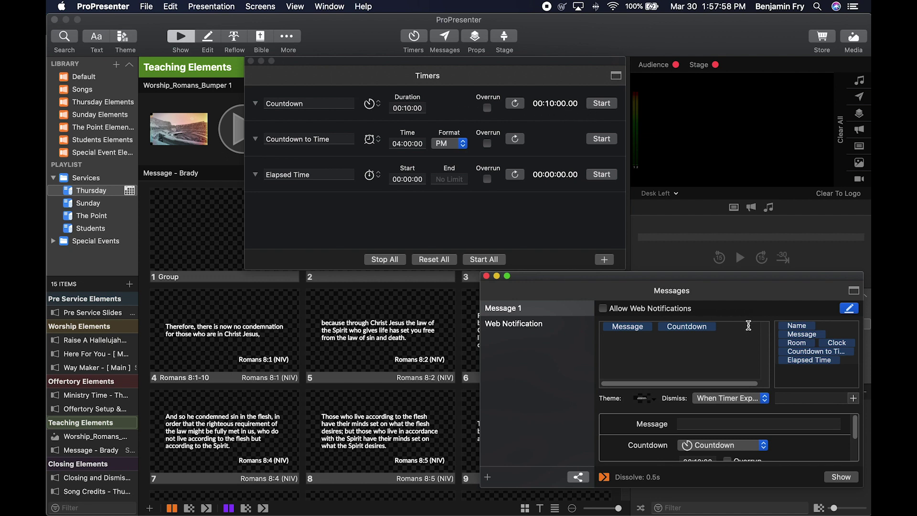
{"action": "left_click", "coordinate": [646, 399]}
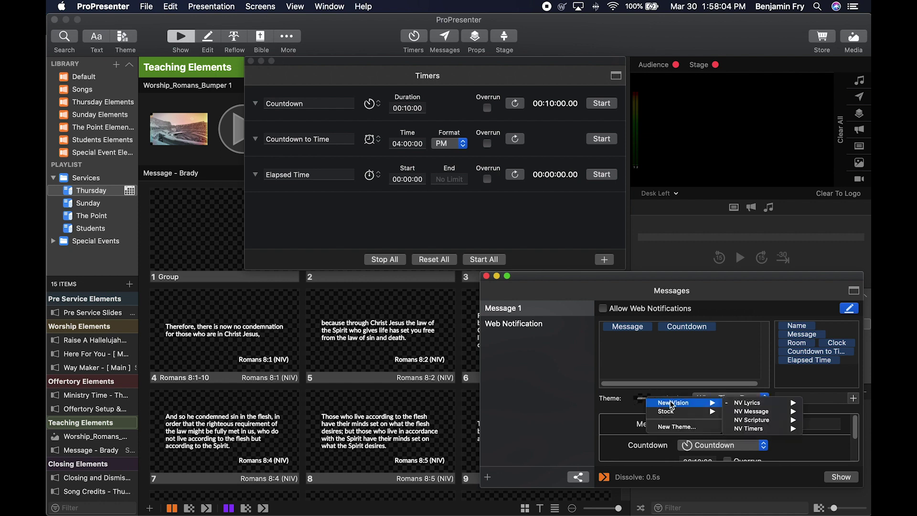
{"action": "mouse_move", "coordinate": [759, 406]}
{"action": "left_click", "coordinate": [669, 410]}
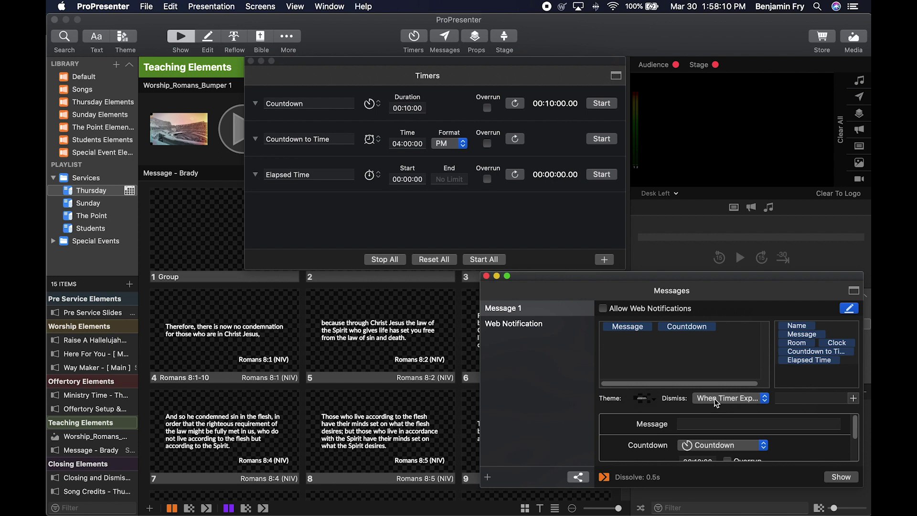
{"action": "left_click", "coordinate": [723, 402]}
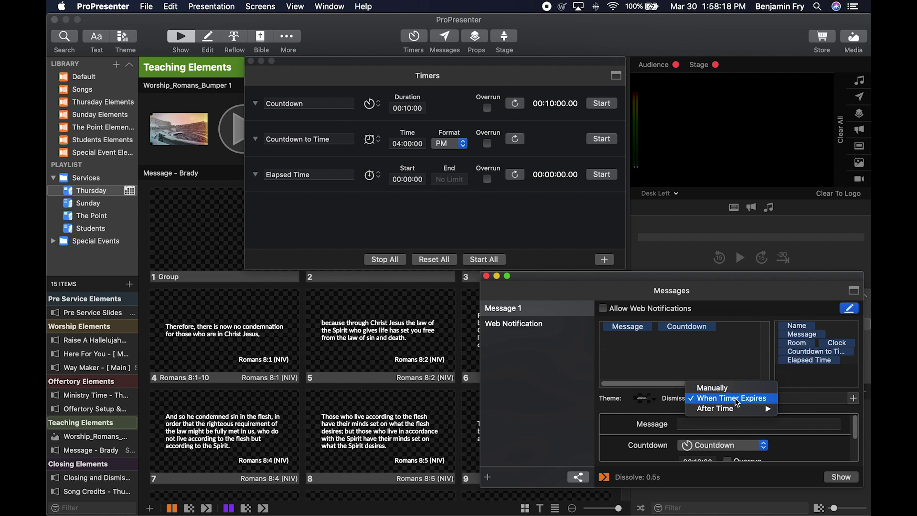
{"action": "mouse_move", "coordinate": [732, 409]}
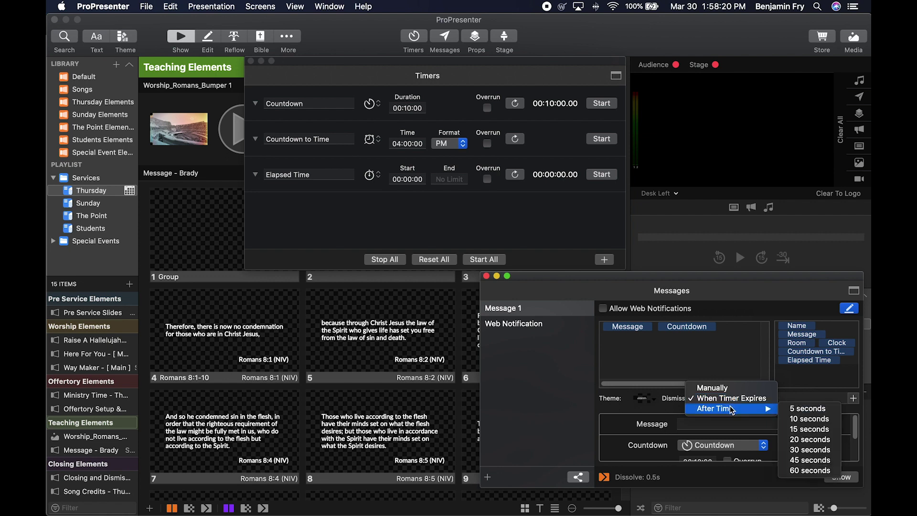
{"action": "left_click", "coordinate": [789, 392]}
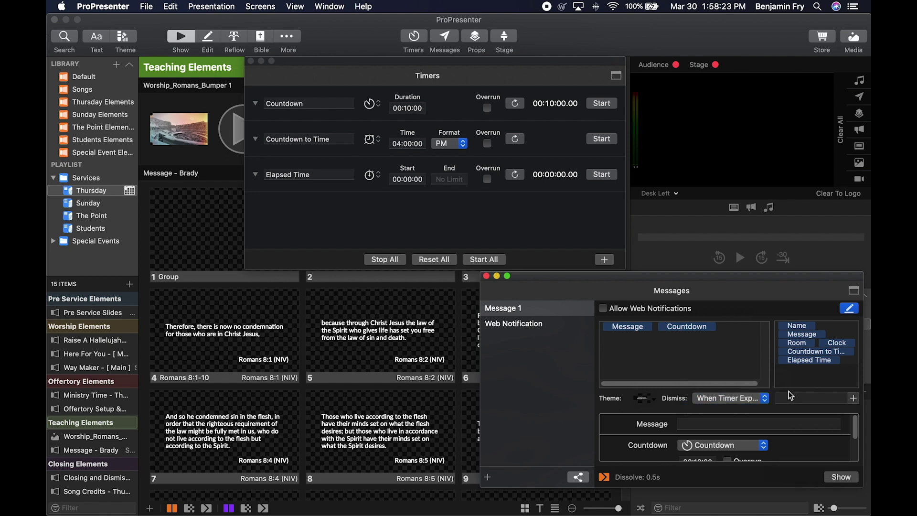
{"action": "left_click", "coordinate": [822, 398]}
Step: Add a 'Test' token and set Message 1's text to 'Service starts in'
{"action": "type", "text": "Test"}
{"action": "left_click", "coordinate": [854, 399]}
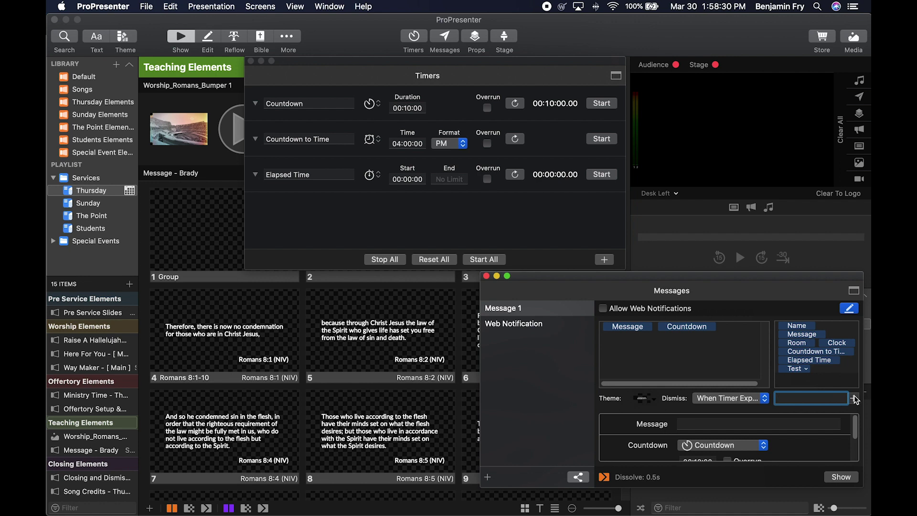
{"action": "left_click", "coordinate": [701, 421]}
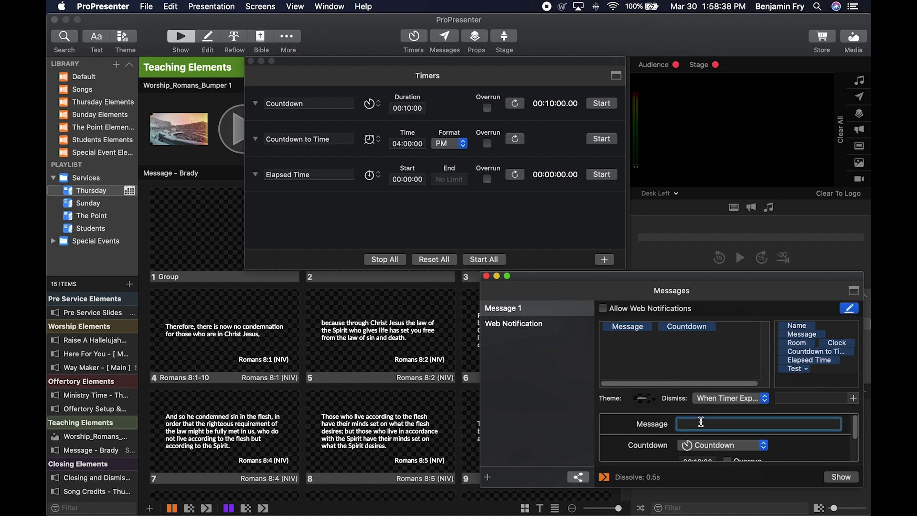
{"action": "type", "text": "Service starts in"}
Step: Scroll down to the countdown format settings and open the hour format choices
{"action": "scroll", "coordinate": [785, 446], "scroll_direction": "down", "scroll_amount": 2}
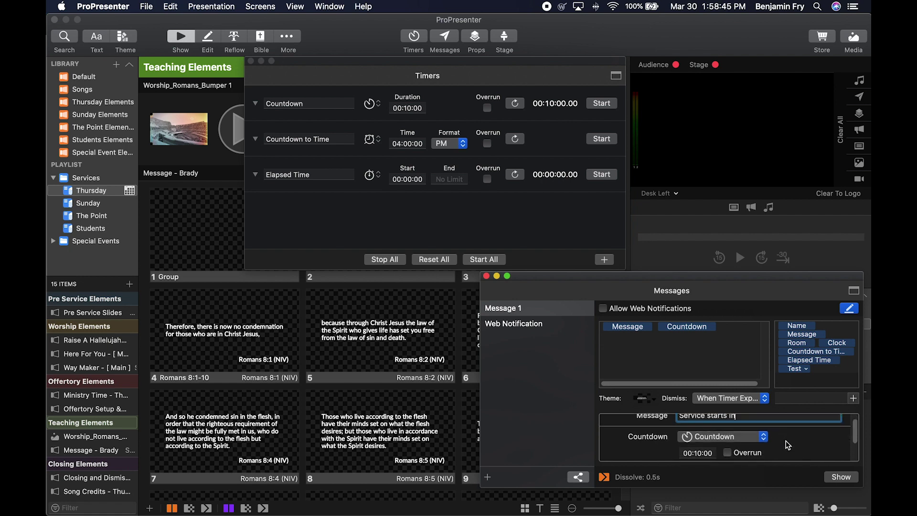
{"action": "scroll", "coordinate": [786, 441], "scroll_direction": "down", "scroll_amount": 1}
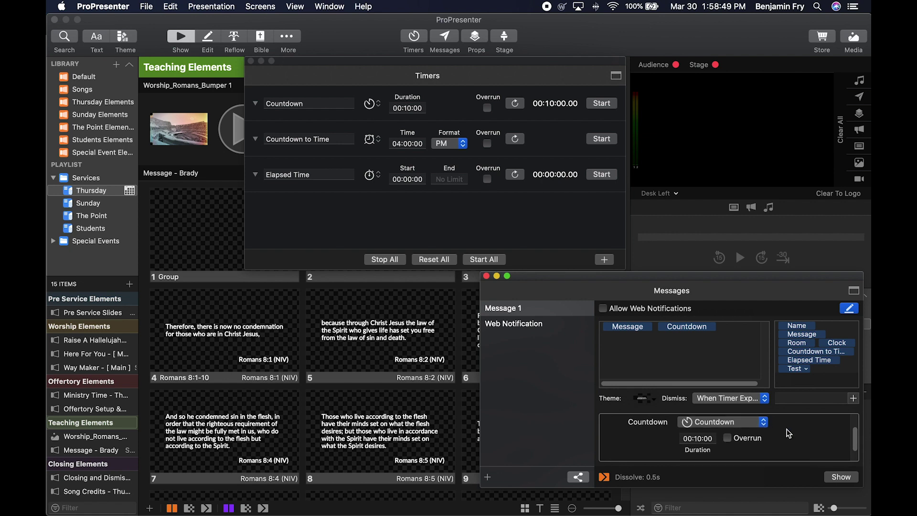
{"action": "scroll", "coordinate": [759, 429], "scroll_direction": "down", "scroll_amount": 1}
{"action": "scroll", "coordinate": [735, 428], "scroll_direction": "down", "scroll_amount": 1}
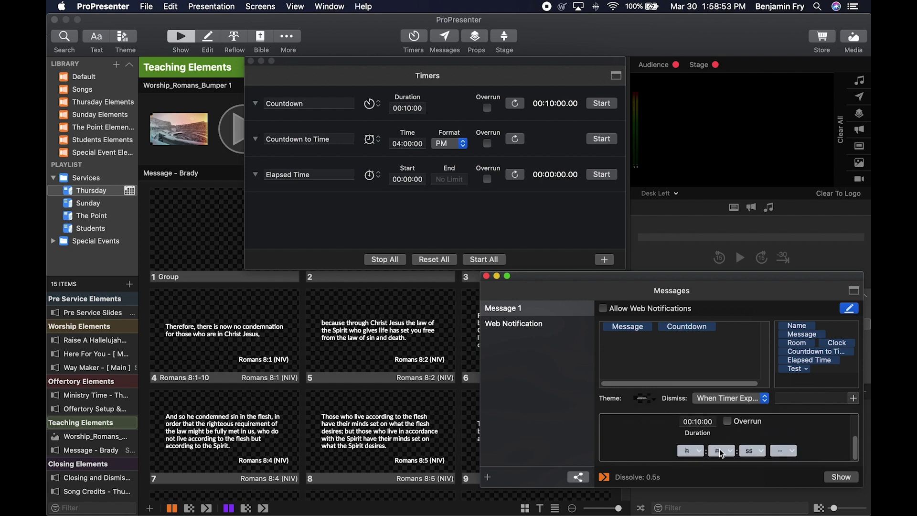
{"action": "left_click", "coordinate": [699, 452]}
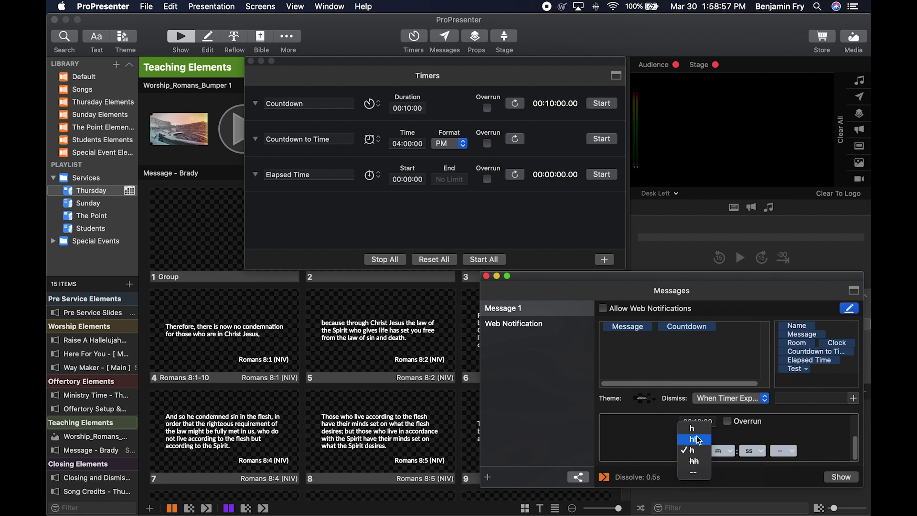
Step: Leave the hour format unchanged and keep the Dissolve message transition
{"action": "left_click", "coordinate": [650, 442]}
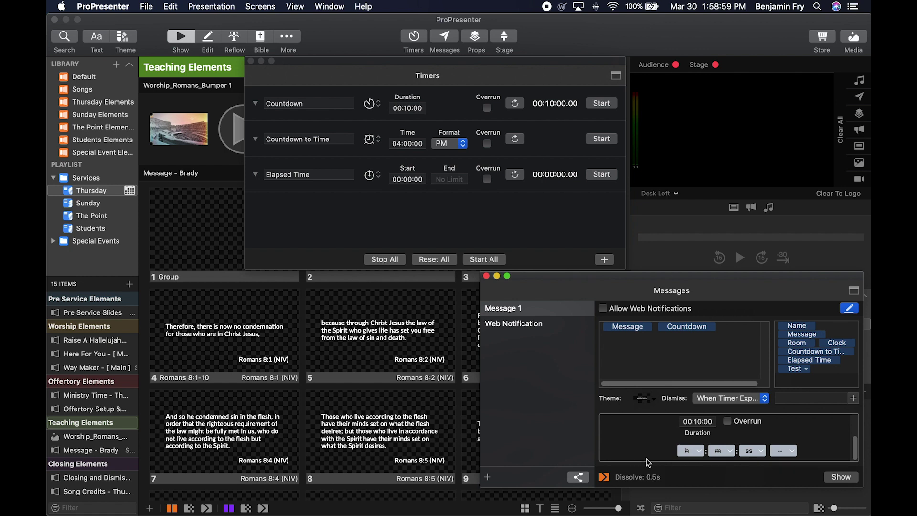
{"action": "left_click", "coordinate": [606, 477]}
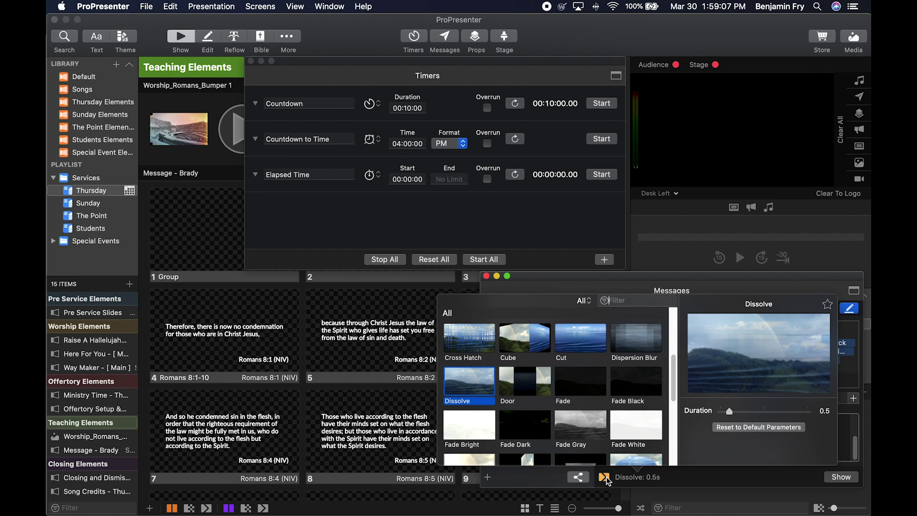
{"action": "left_click", "coordinate": [605, 477]}
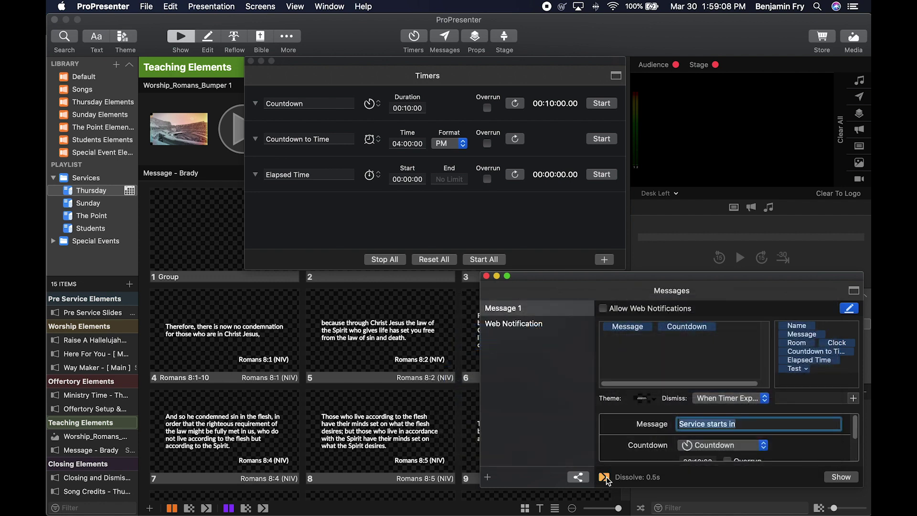
Step: Show the countdown message on the audience output, clear it, and add a new message
{"action": "left_click", "coordinate": [838, 476]}
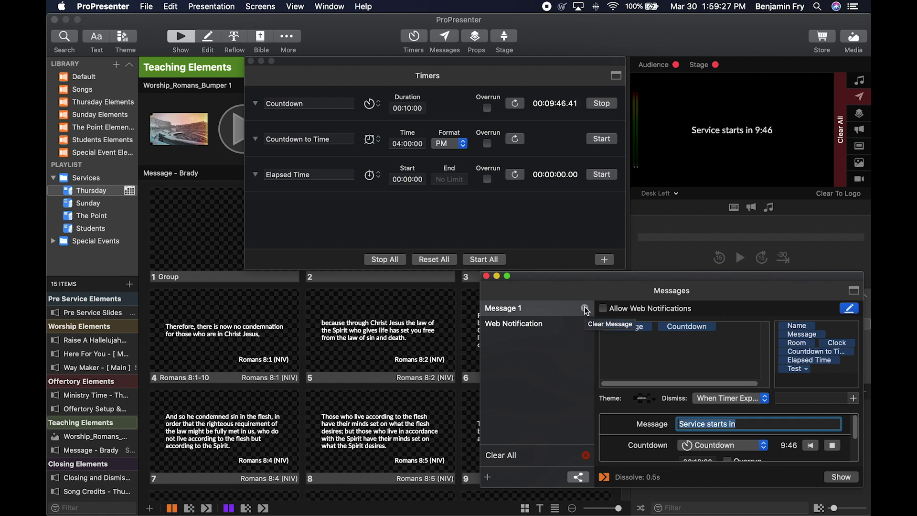
{"action": "left_click", "coordinate": [586, 455]}
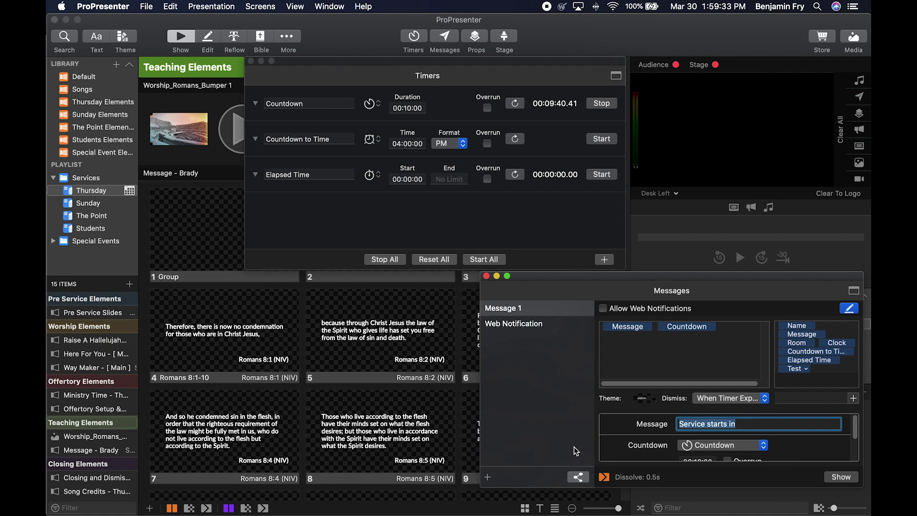
{"action": "left_click", "coordinate": [488, 476]}
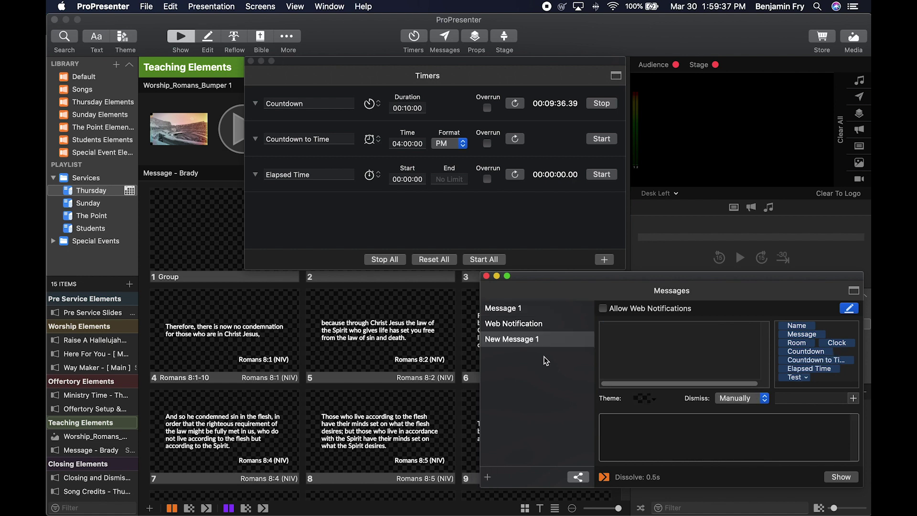
Step: Rename the new message to 'Test'
{"action": "double_click", "coordinate": [536, 340]}
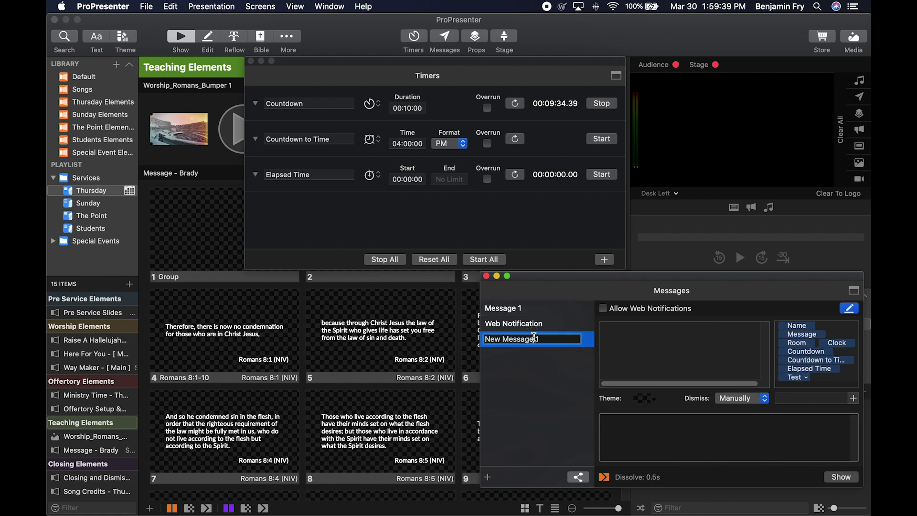
{"action": "left_click_drag", "start_coordinate": [558, 338], "coordinate": [466, 336]}
{"action": "type", "text": "Test"}
{"action": "key", "text": "Return"}
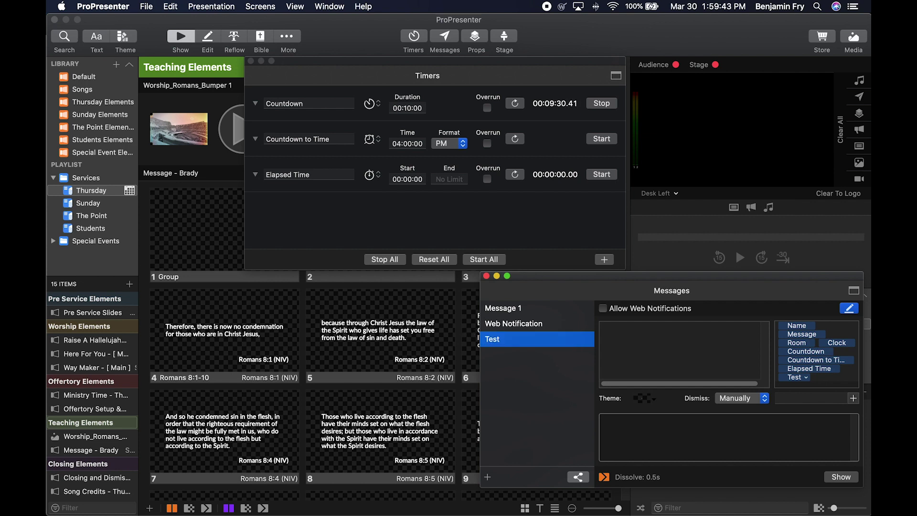
Step: Give the Test message the text 'Test', then delete the message
{"action": "left_click", "coordinate": [692, 347]}
{"action": "type", "text": "Test"}
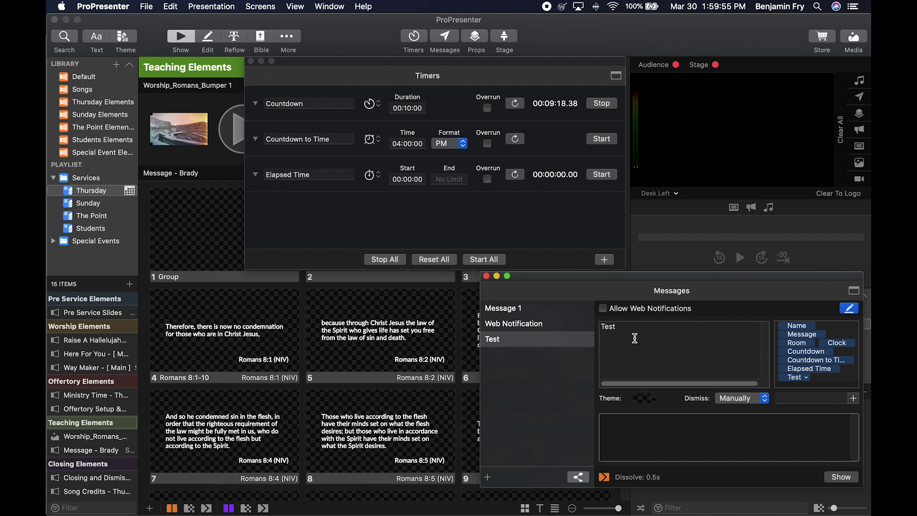
{"action": "left_click", "coordinate": [518, 340]}
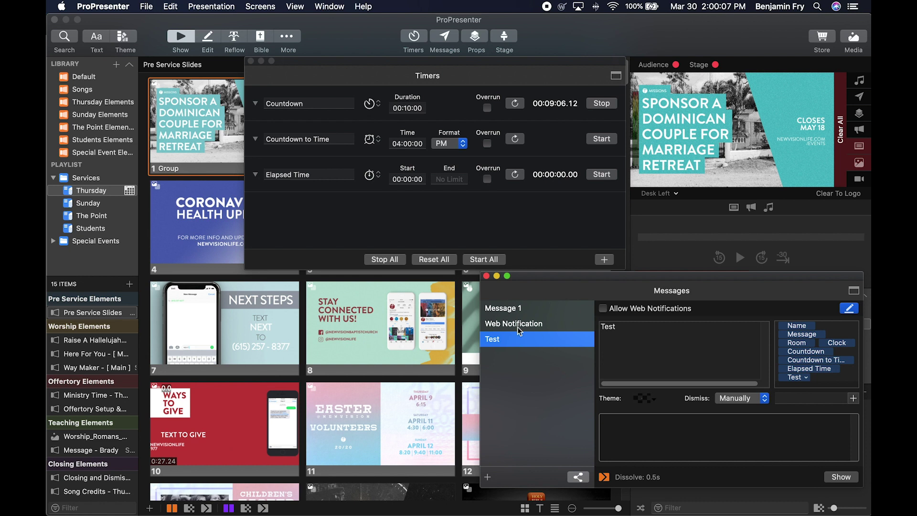
{"action": "key", "text": "Delete"}
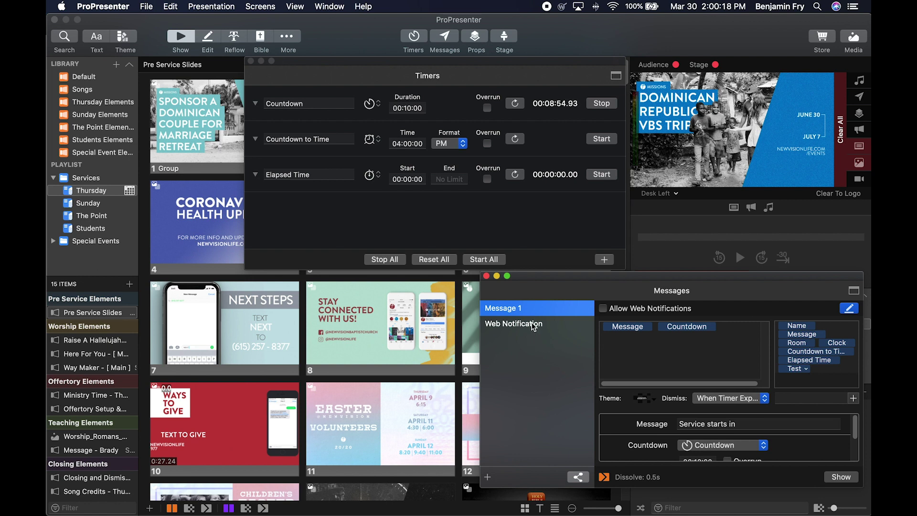
Step: Select the Web Notification message and open its web messaging page in Safari
{"action": "left_click", "coordinate": [532, 325]}
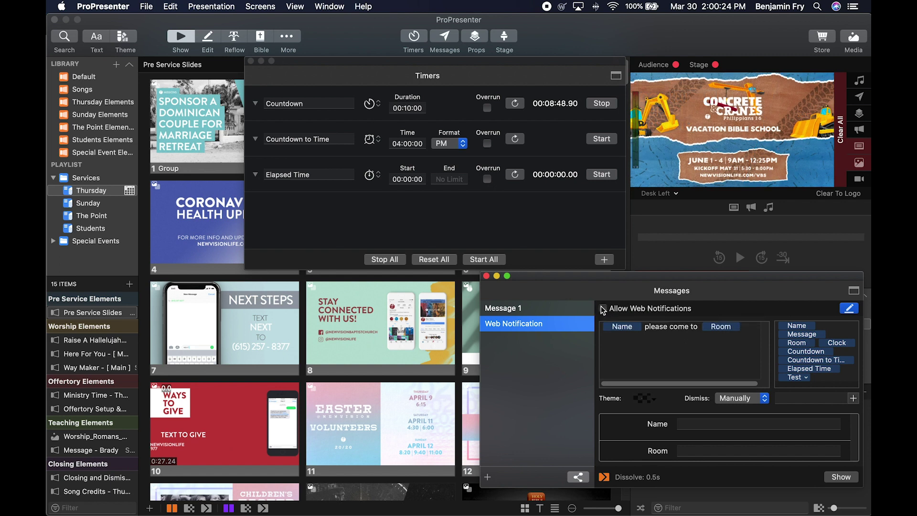
{"action": "left_click", "coordinate": [579, 477]}
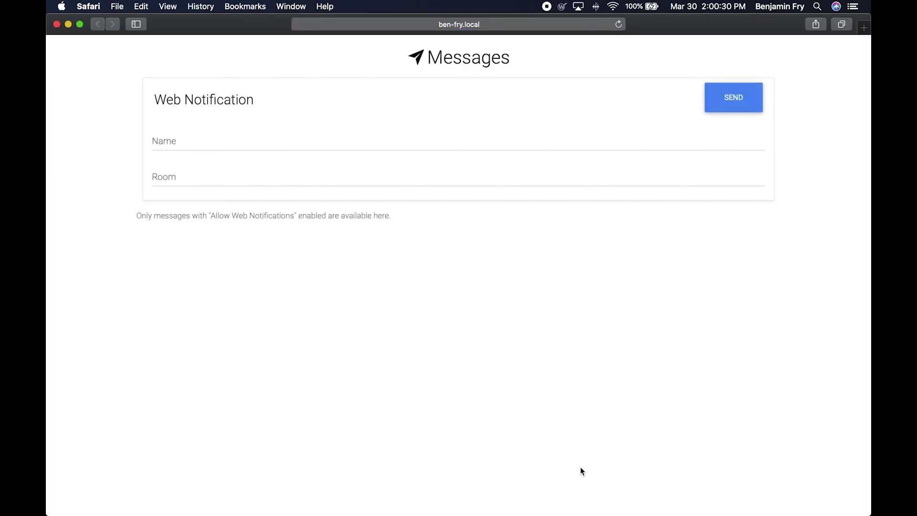
Step: Enter the person's name and Room 503 in Web Messages, then send the notification
{"action": "left_click", "coordinate": [285, 137]}
{"action": "type", "text": "Ben"}
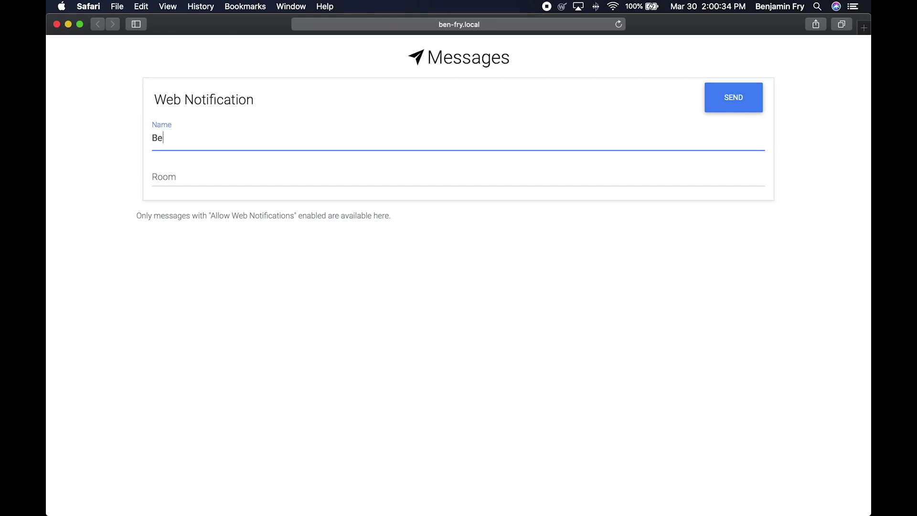
{"action": "key", "text": "Tab"}
{"action": "type", "text": "Room "}
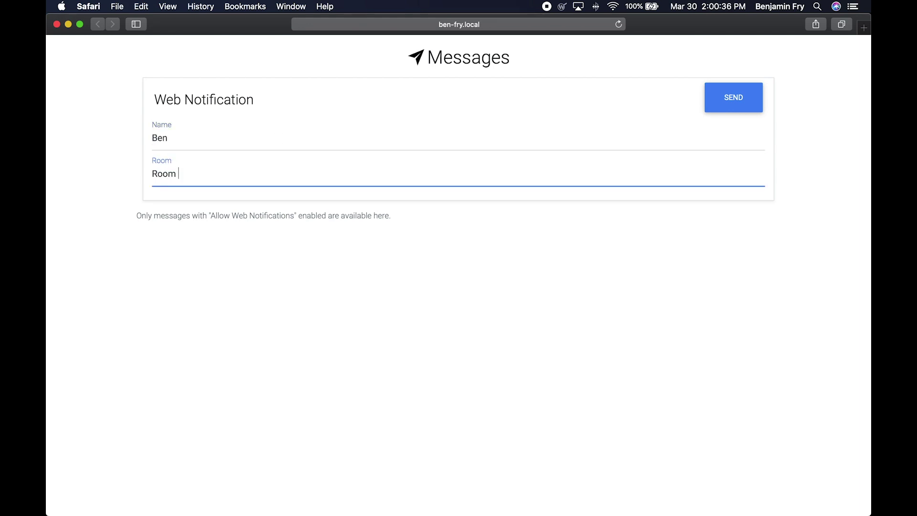
{"action": "type", "text": "503"}
{"action": "left_click", "coordinate": [744, 91]}
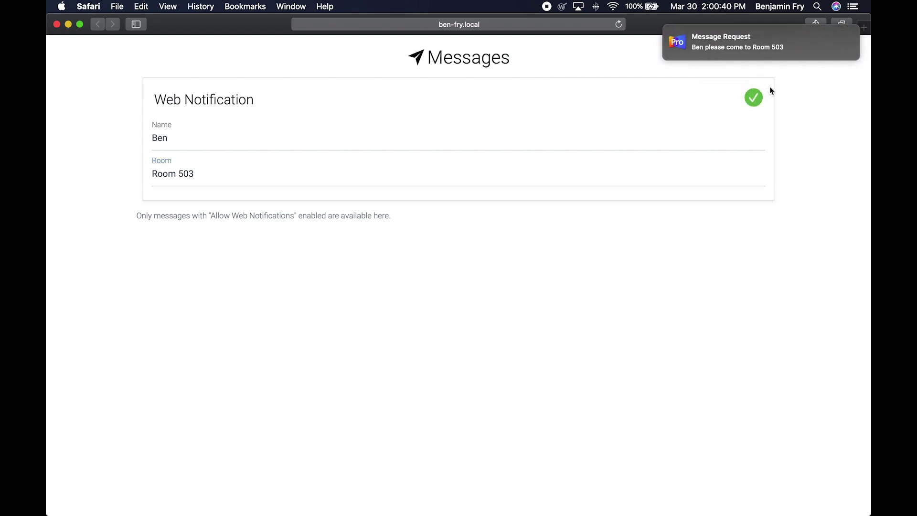
Step: Approve the incoming notification with Show Now so it displays on the audience output
{"action": "mouse_move", "coordinate": [784, 47]}
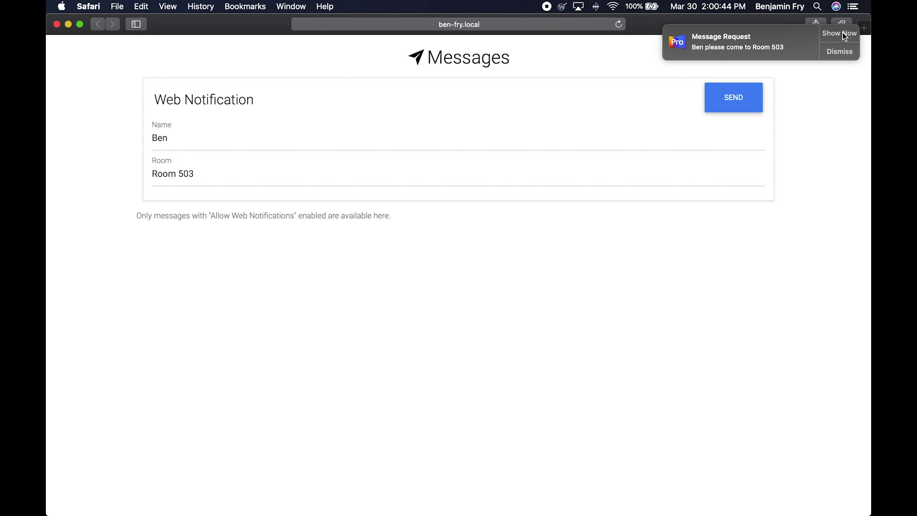
{"action": "left_click", "coordinate": [843, 33]}
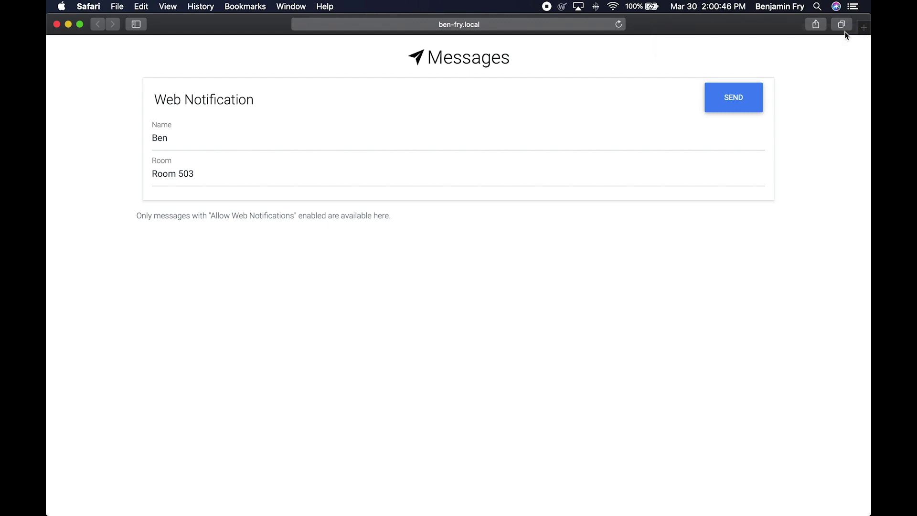
{"action": "key", "text": "super+Tab"}
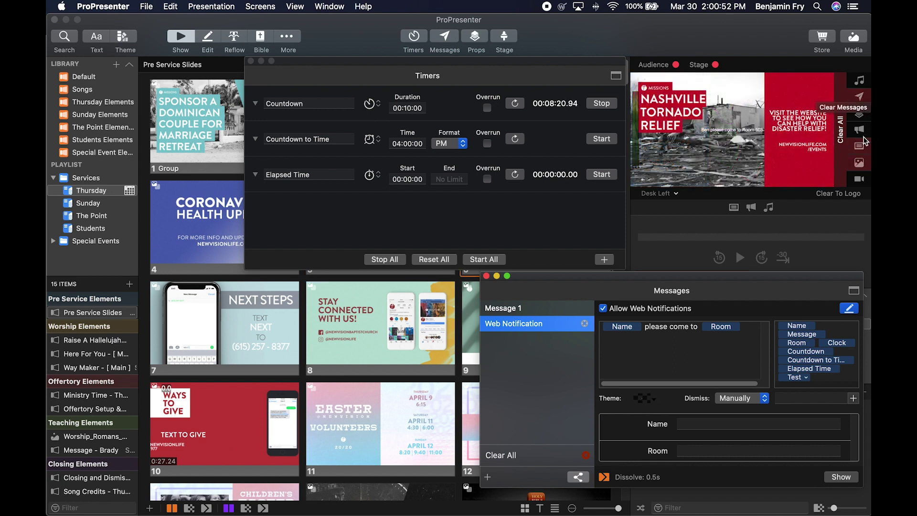
Step: Clear the current slide, then take the Web Notification message off the output
{"action": "left_click", "coordinate": [865, 155]}
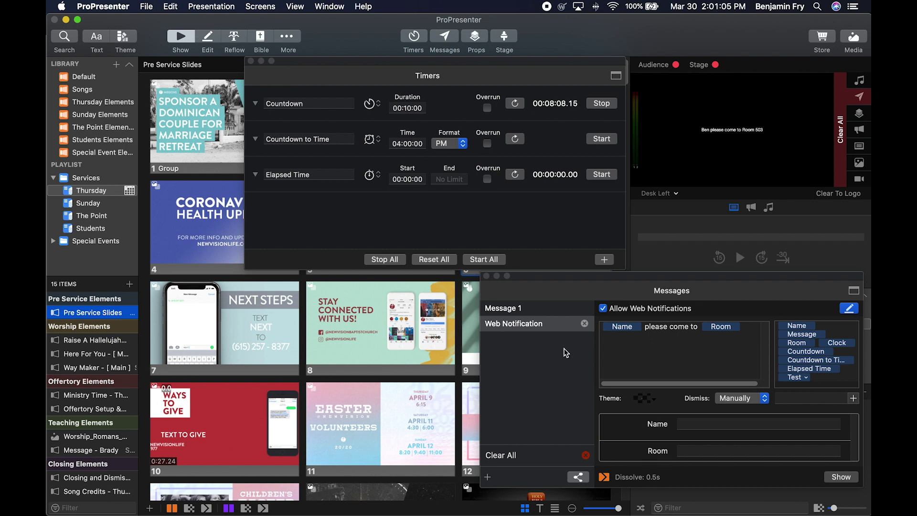
{"action": "left_click", "coordinate": [586, 327]}
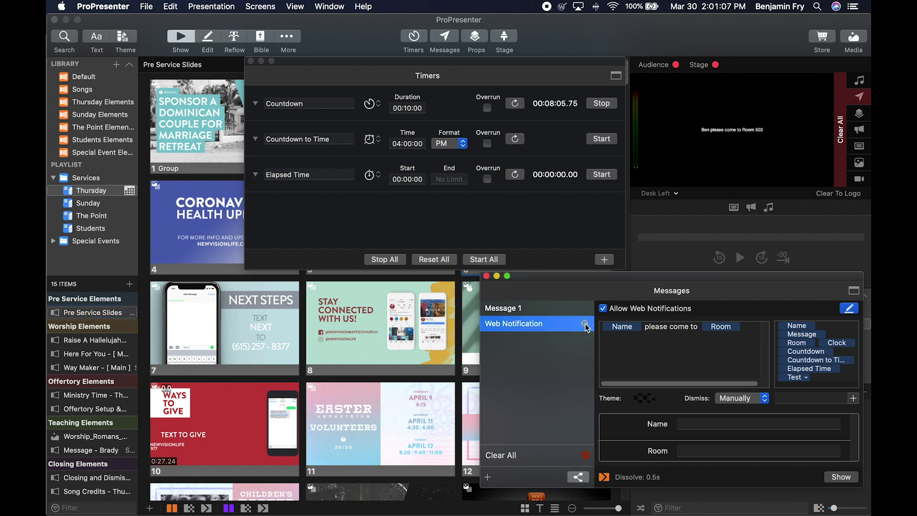
{"action": "left_click", "coordinate": [585, 326]}
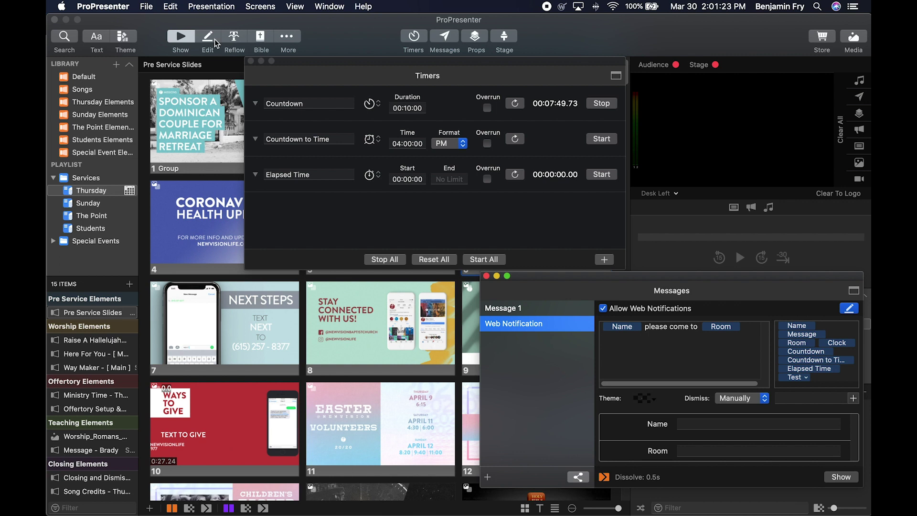
Step: Open the Calendar from the View menu and select the first upcoming Test event
{"action": "left_click", "coordinate": [295, 6]}
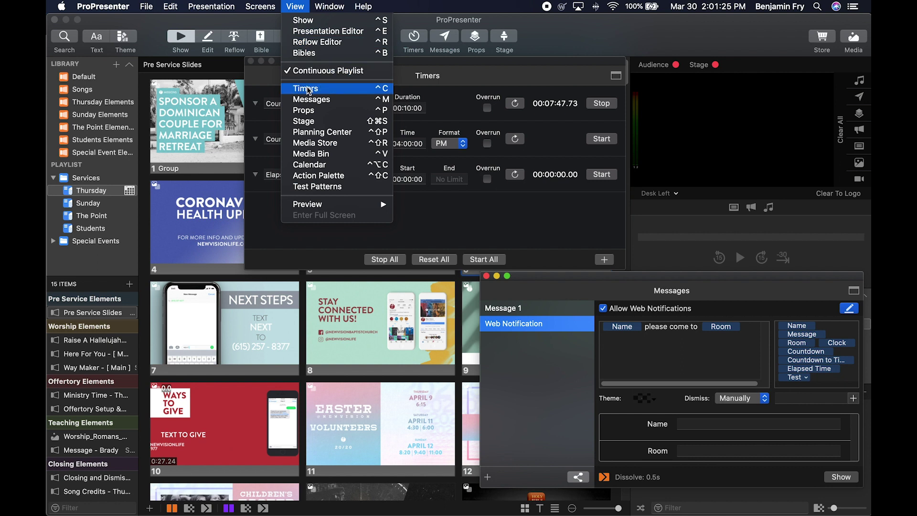
{"action": "left_click", "coordinate": [338, 165]}
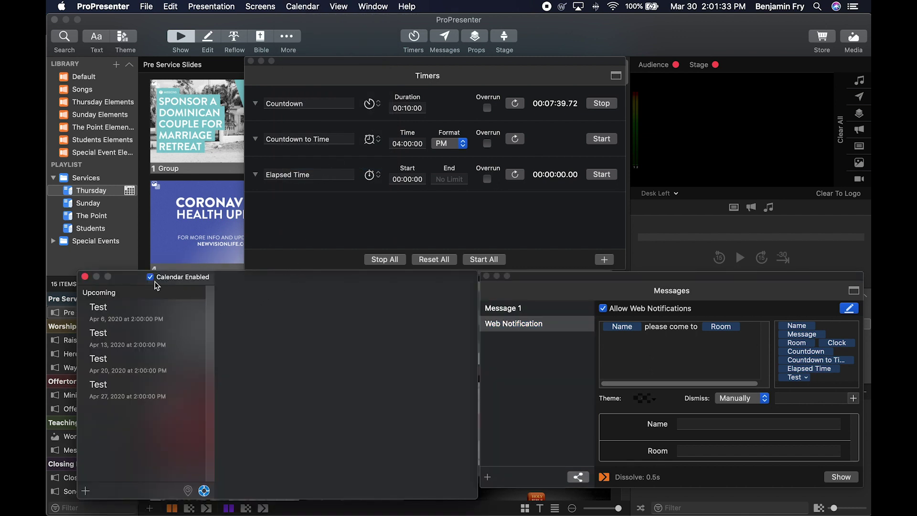
{"action": "left_click", "coordinate": [133, 311]}
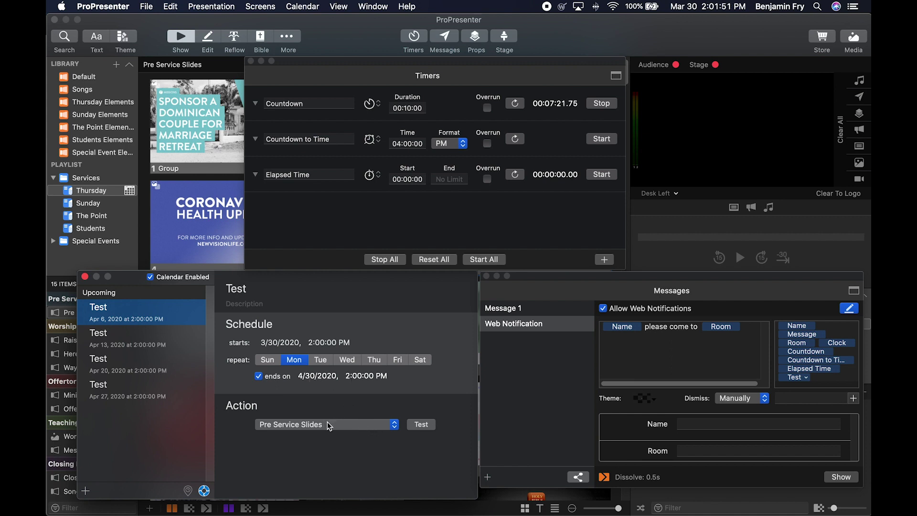
Step: Test the event's Pre Service Slides action, then hide recurring event occurrences
{"action": "left_click", "coordinate": [344, 425]}
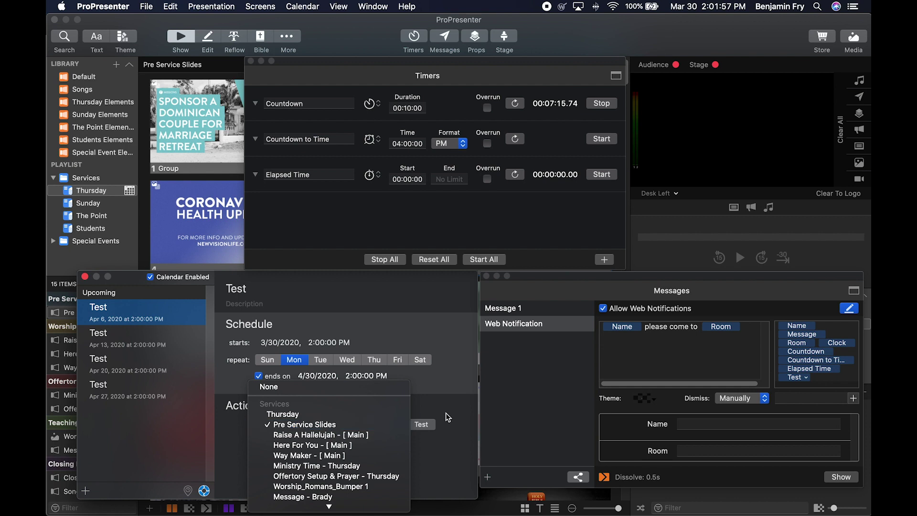
{"action": "left_click", "coordinate": [457, 406]}
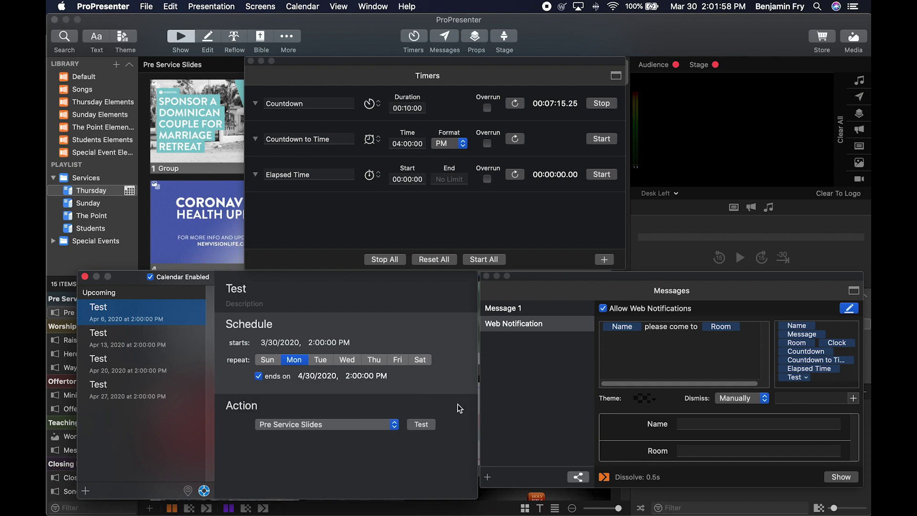
{"action": "left_click", "coordinate": [422, 425]}
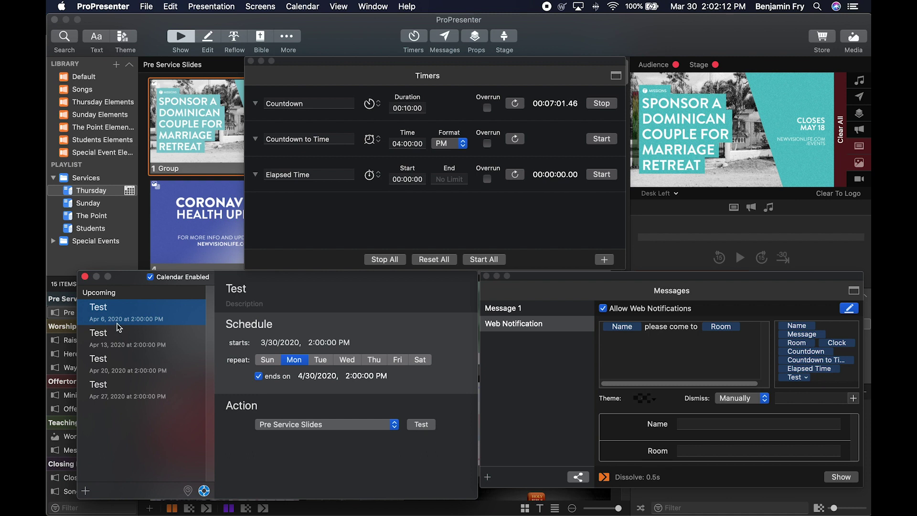
{"action": "left_click", "coordinate": [205, 492]}
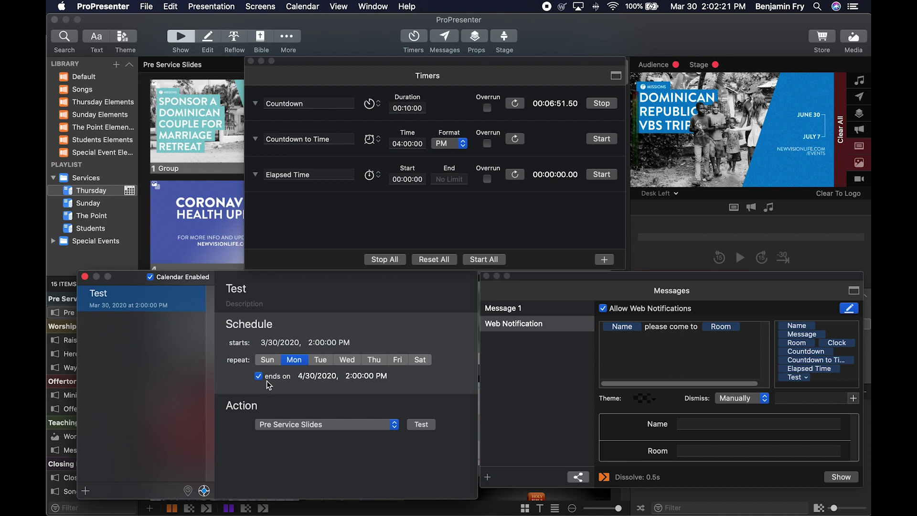
Step: Jump to current events and add a new calendar event named 'Event'
{"action": "left_click", "coordinate": [190, 492]}
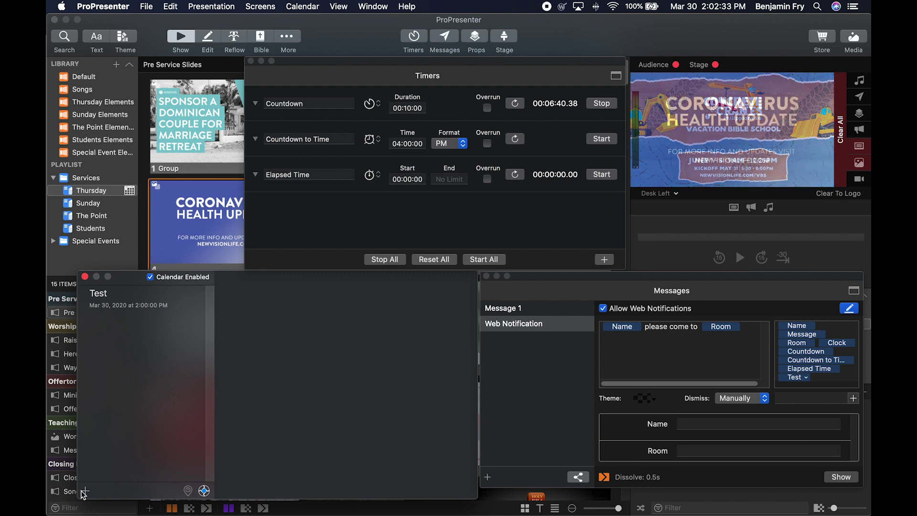
{"action": "left_click", "coordinate": [85, 492]}
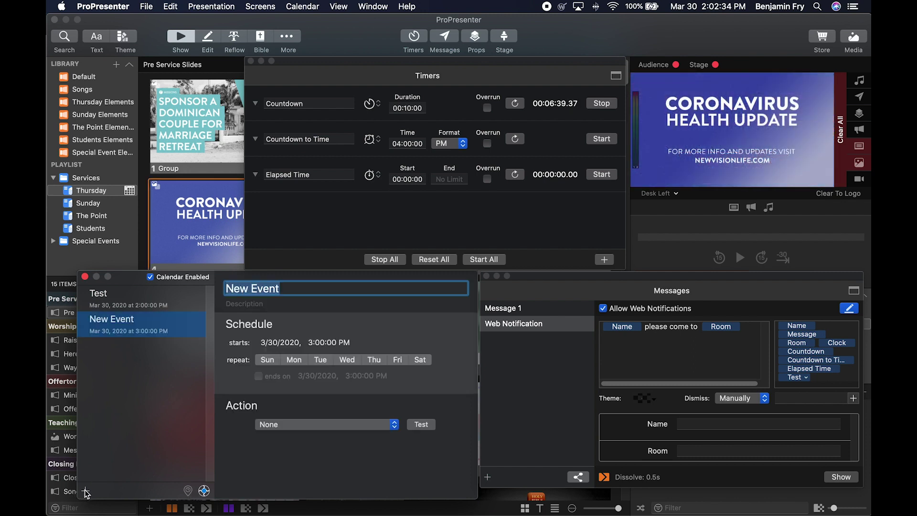
{"action": "type", "text": "Event"}
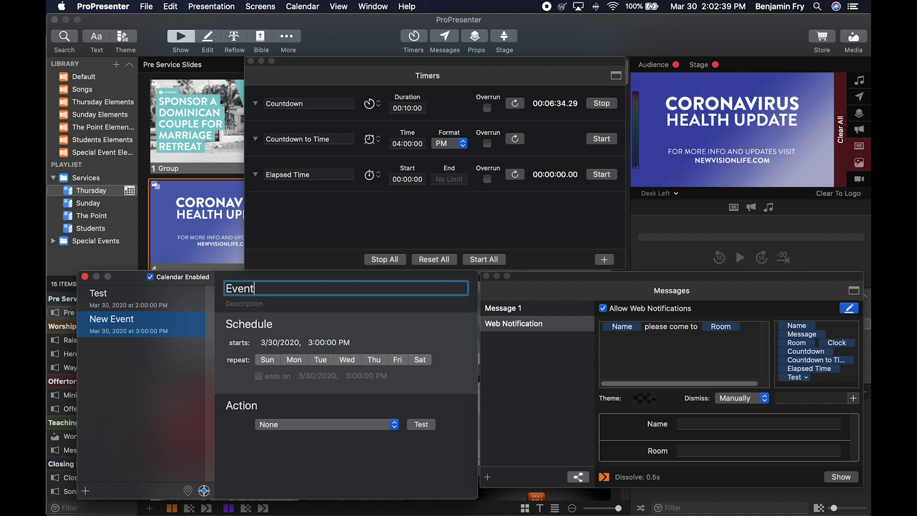
{"action": "key", "text": "Return"}
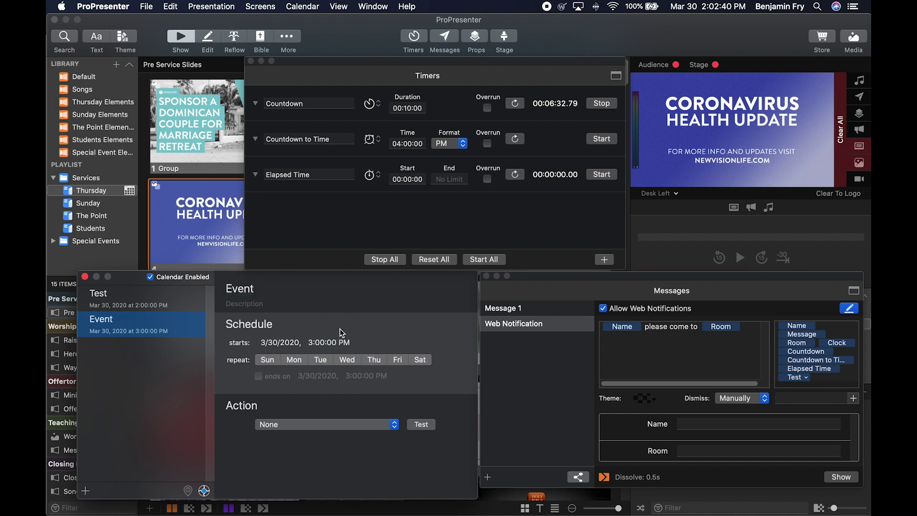